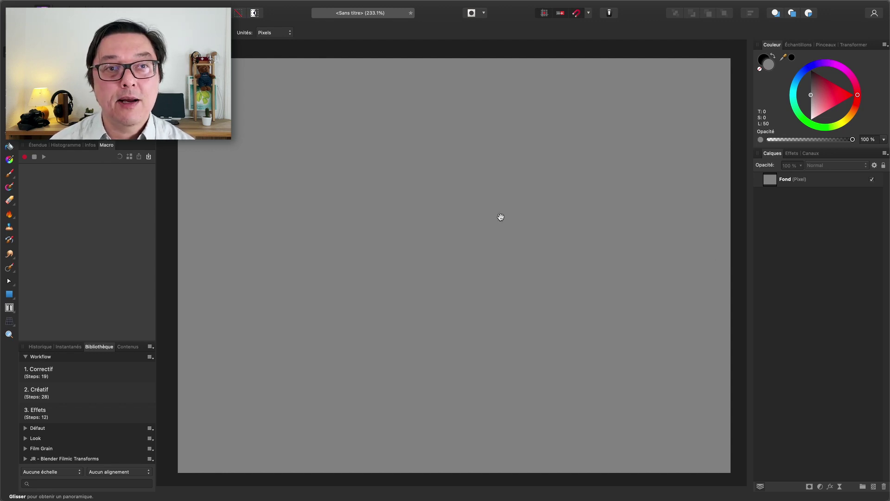
# Step: Apply the 2. Créatif macro and expand the Créatif group to reveal its eight layers above Fond
pyautogui.click(346, 2)
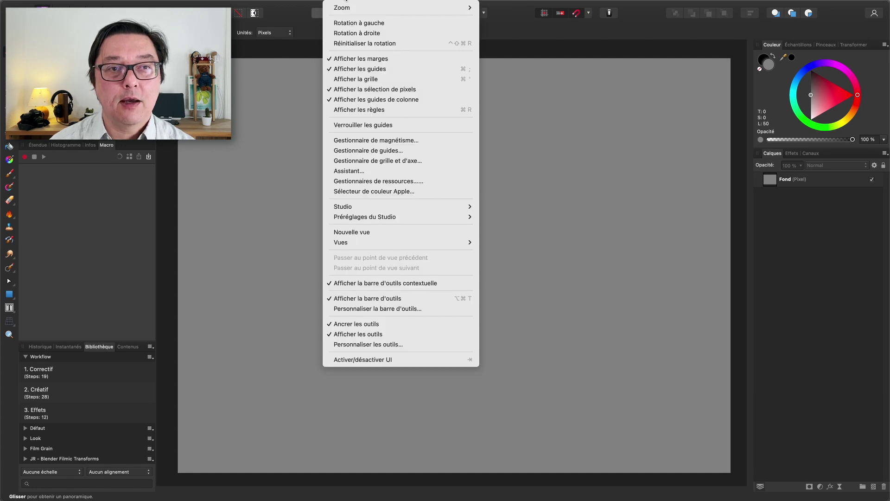
pyautogui.moveTo(344, 207)
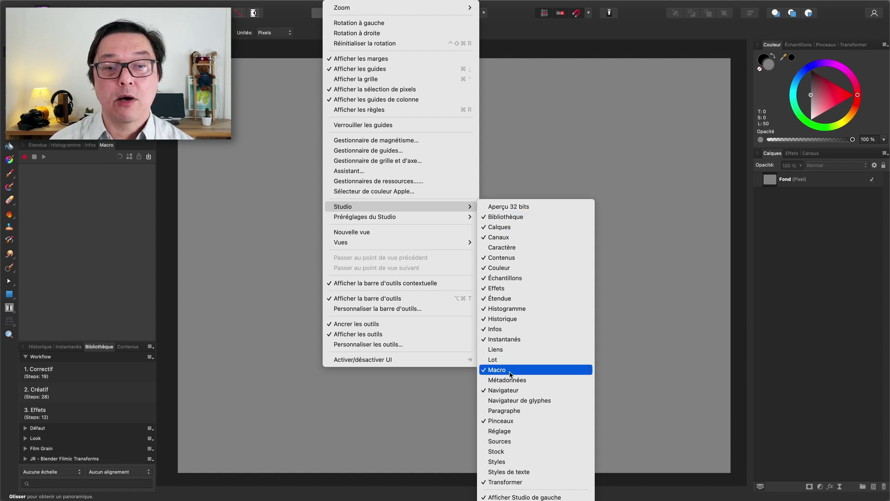
pyautogui.click(622, 359)
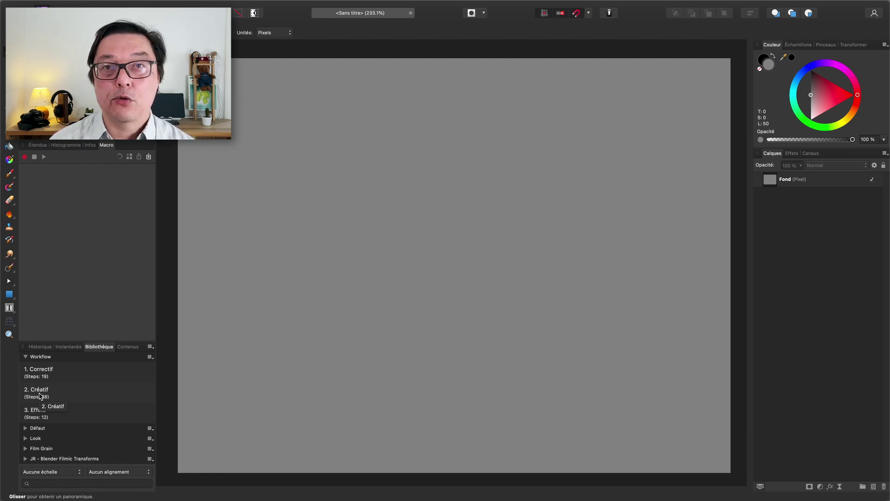
pyautogui.click(40, 396)
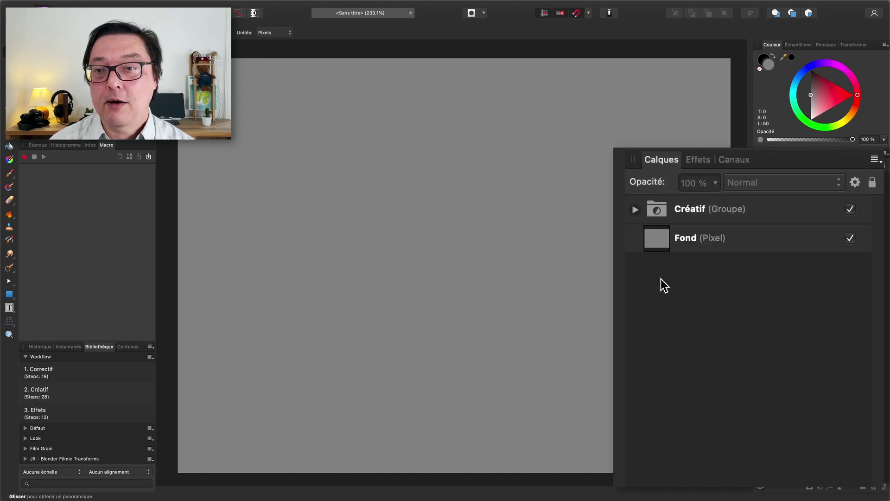
pyautogui.click(635, 210)
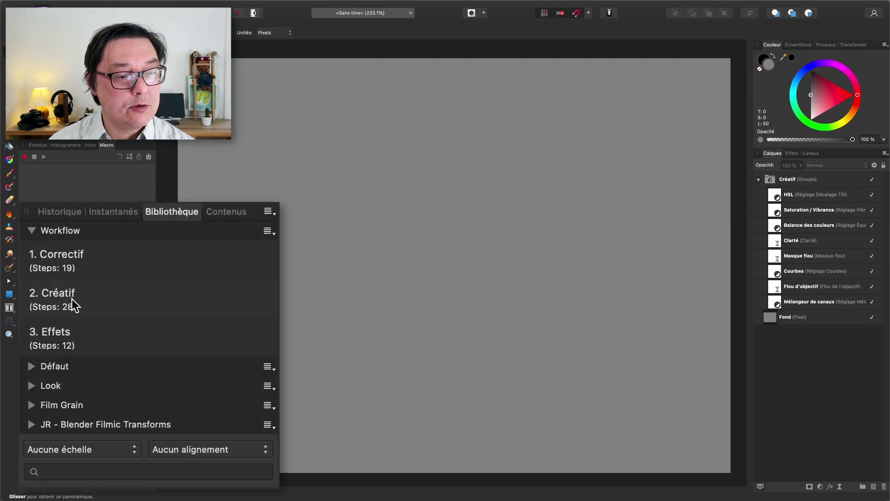
# Step: Load the 2. Créatif macro into the macro editor and scroll through its steps
pyautogui.rightClick(71, 298)
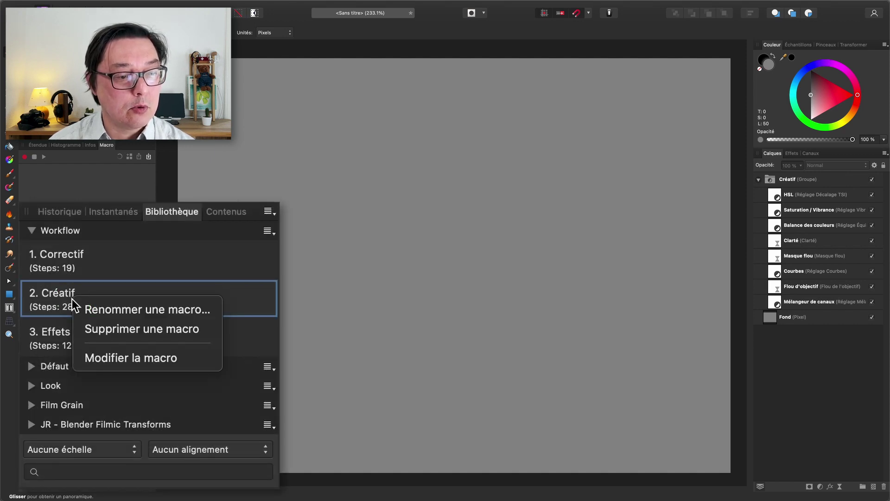
pyautogui.click(110, 358)
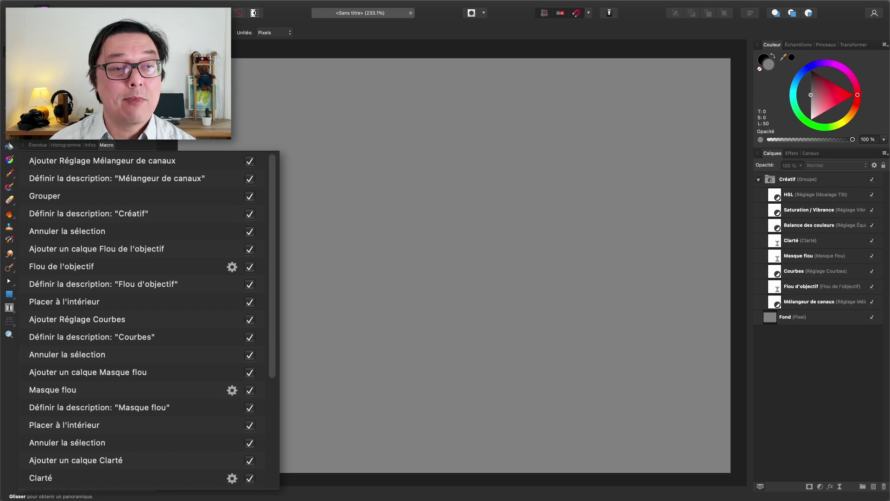
pyautogui.scroll(-1, 150, 249)
pyautogui.scroll(-4, 150, 248)
pyautogui.scroll(-1, 149, 248)
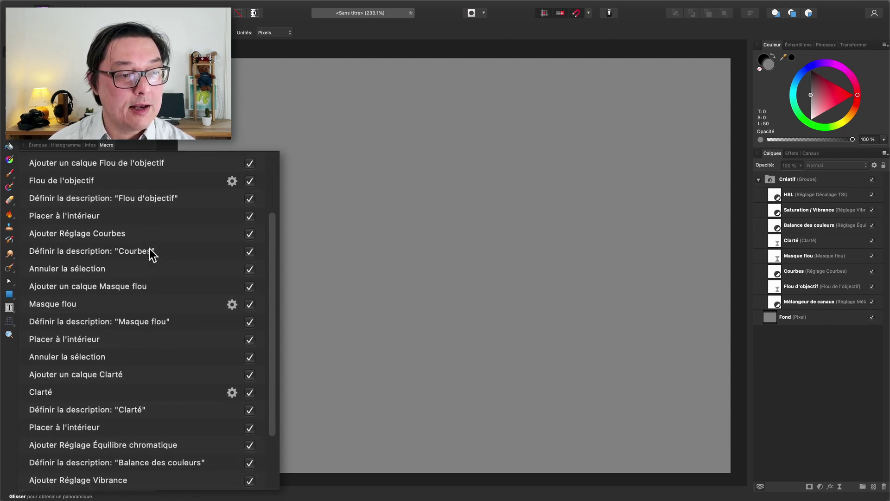
pyautogui.scroll(-1, 149, 248)
pyautogui.scroll(-3, 149, 249)
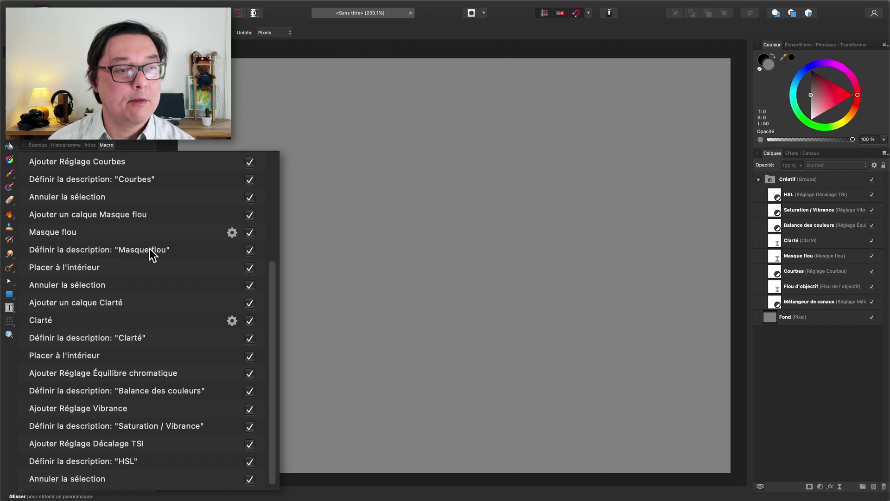
pyautogui.scroll(5, 149, 248)
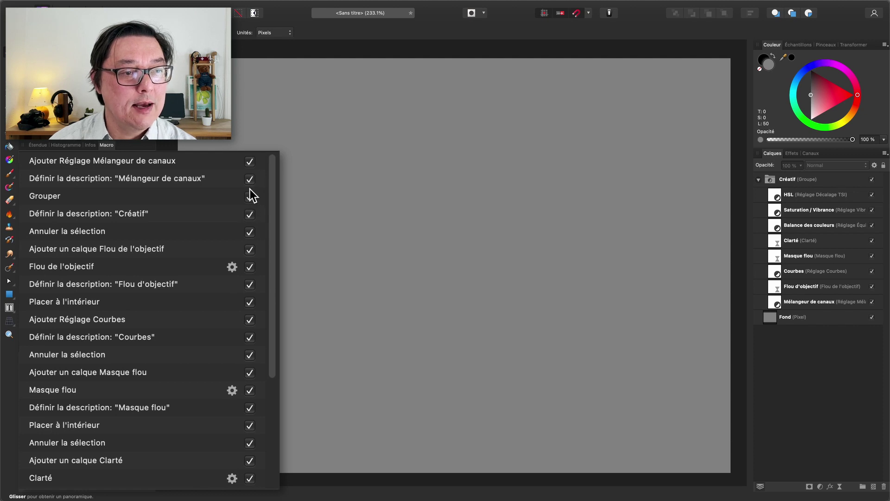
# Step: Untick the macro step that names the Mélangeur de canaux layer
pyautogui.click(250, 179)
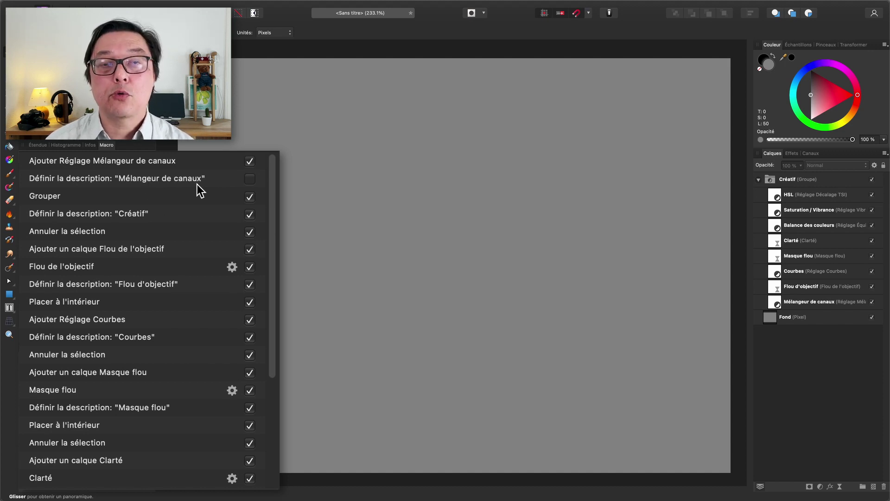
pyautogui.scroll(-1, 184, 353)
pyautogui.scroll(-5, 185, 352)
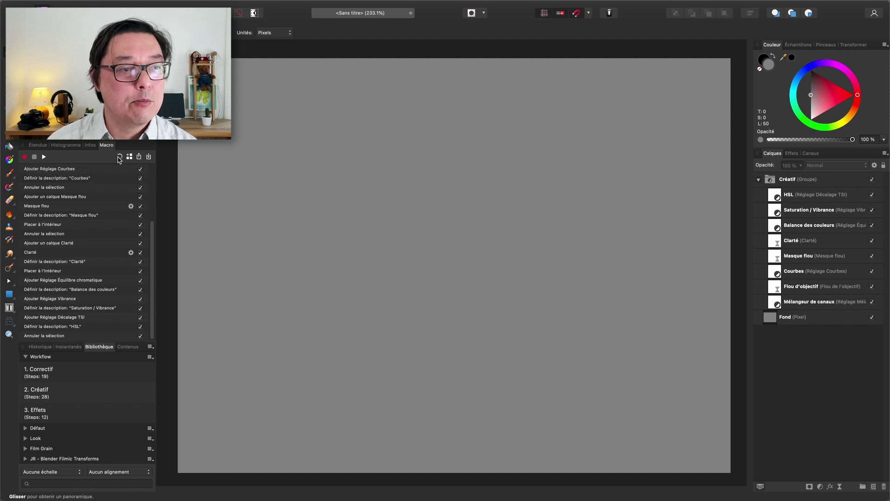
# Step: Reset the macro editor to clear all steps and begin recording a new macro
pyautogui.click(120, 157)
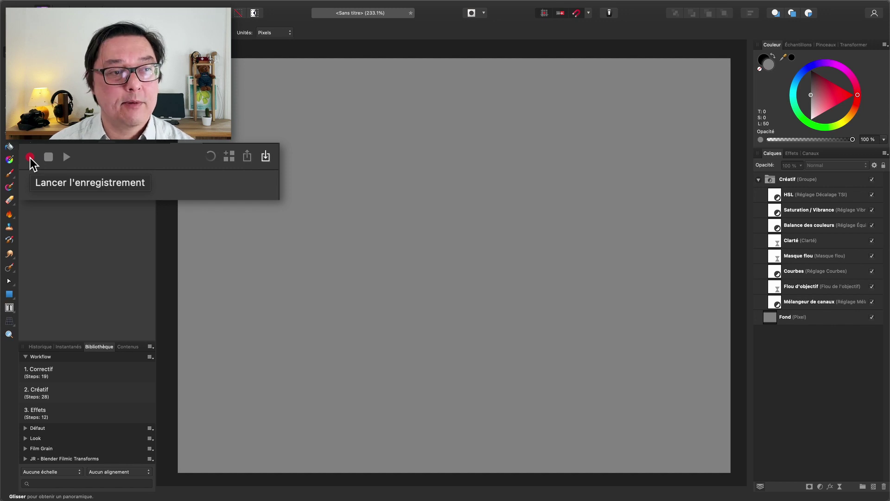
pyautogui.click(30, 158)
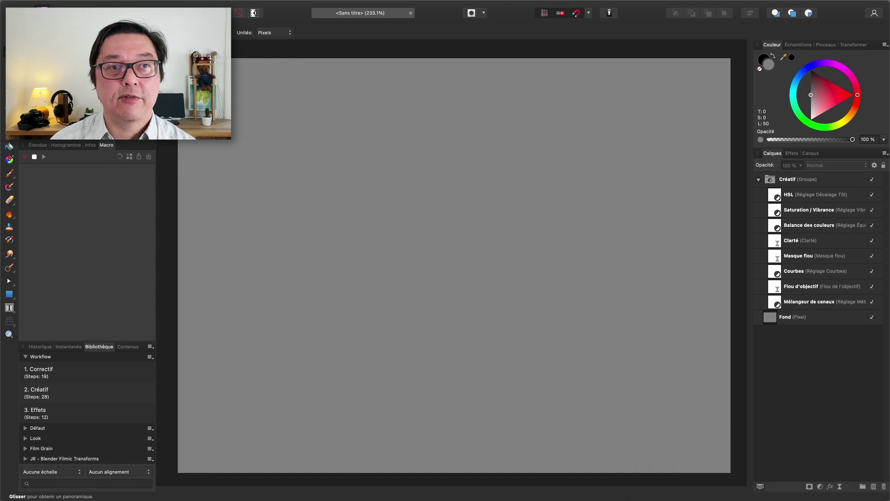
# Step: Add a Mélangeur de canaux adjustment layer above the Créatif group and name it Mélangeur de canaux
pyautogui.click(204, 1)
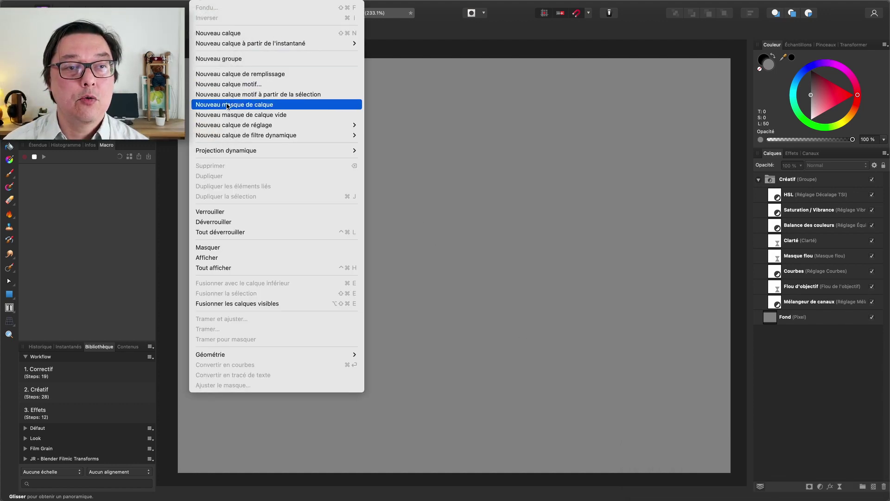
pyautogui.moveTo(234, 124)
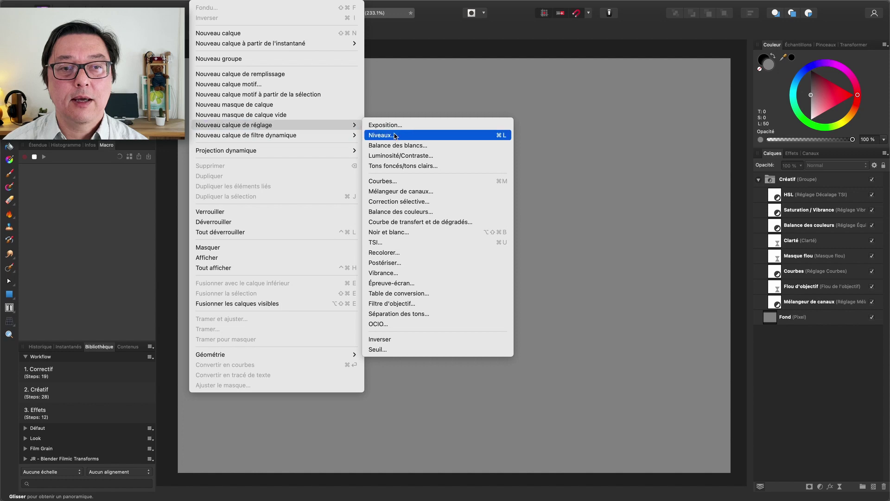
pyautogui.click(404, 195)
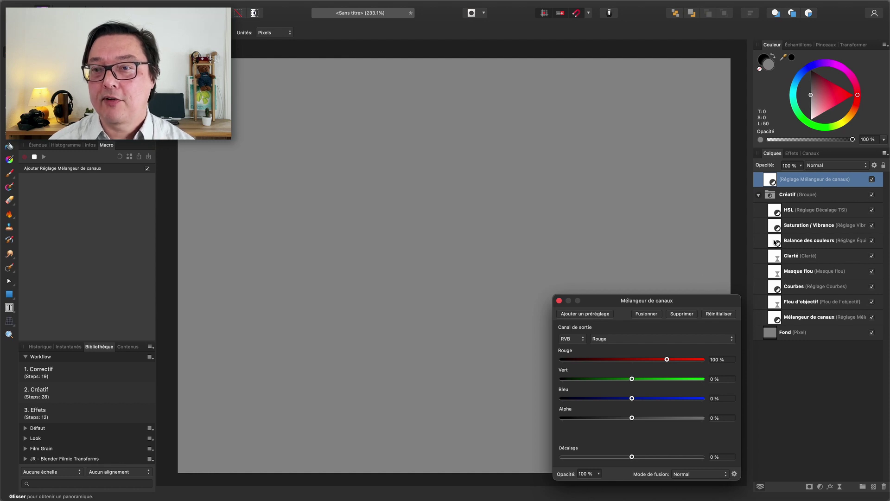
pyautogui.doubleClick(801, 180)
pyautogui.write('Mélangeur de canaux')
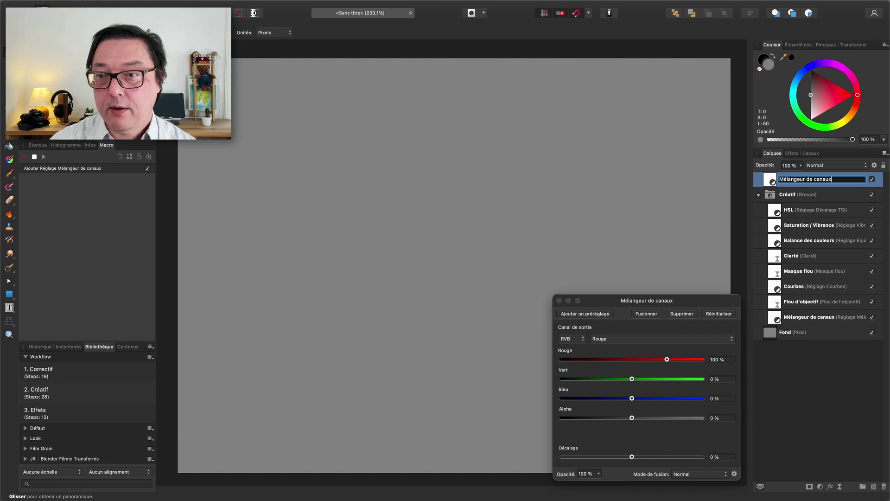
pyautogui.press('Return')
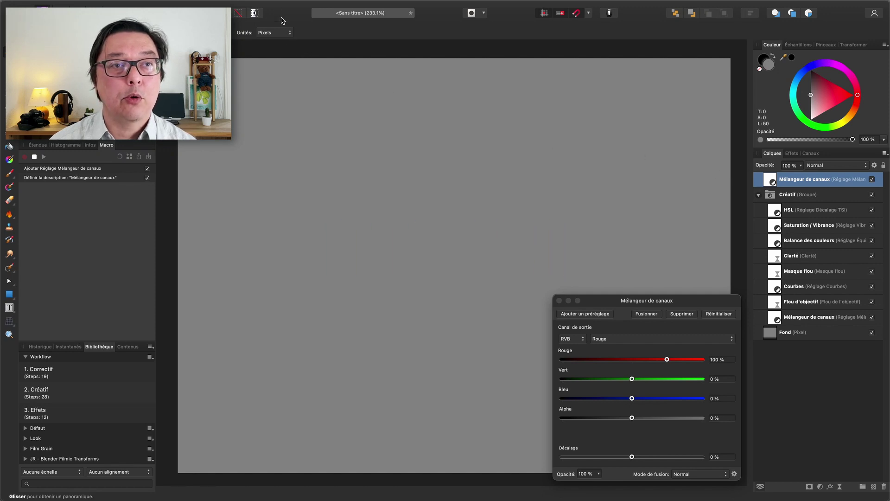
# Step: Group the Mélangeur de canaux layer and rename the new group 'Créatif 2'
pyautogui.click(288, 1)
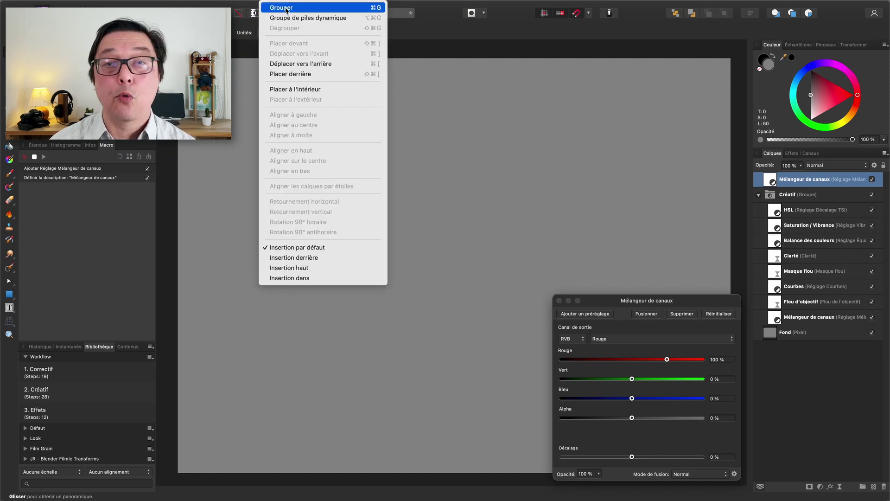
pyautogui.click(377, 11)
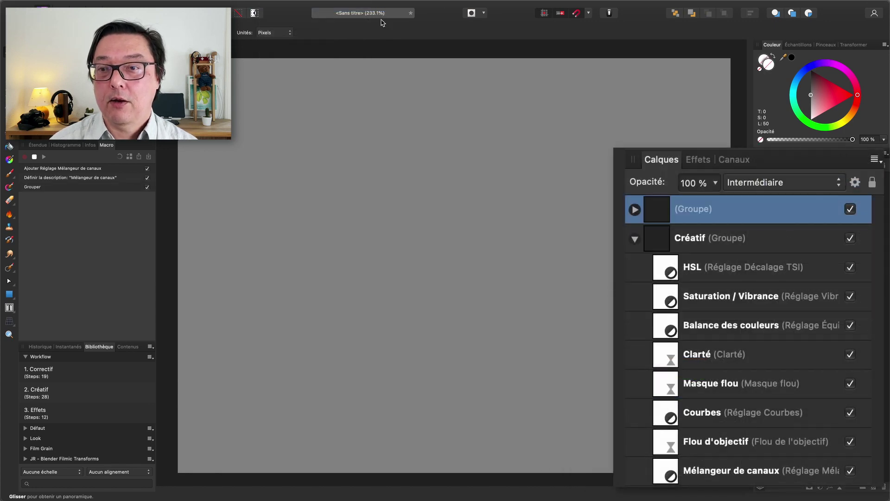
pyautogui.click(635, 210)
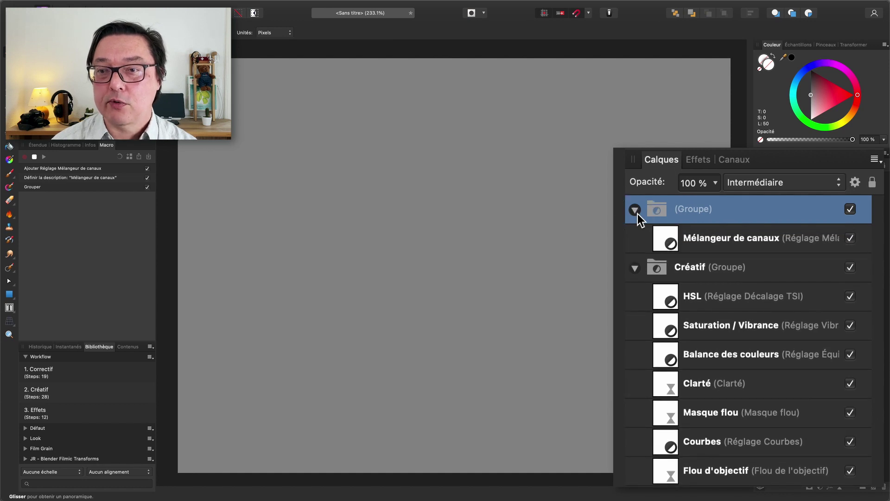
pyautogui.doubleClick(710, 209)
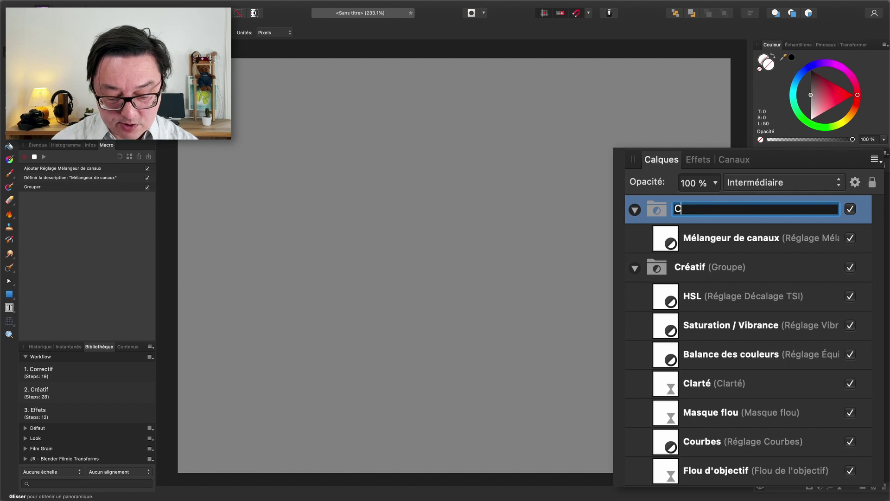
pyautogui.write('Créatif 2')
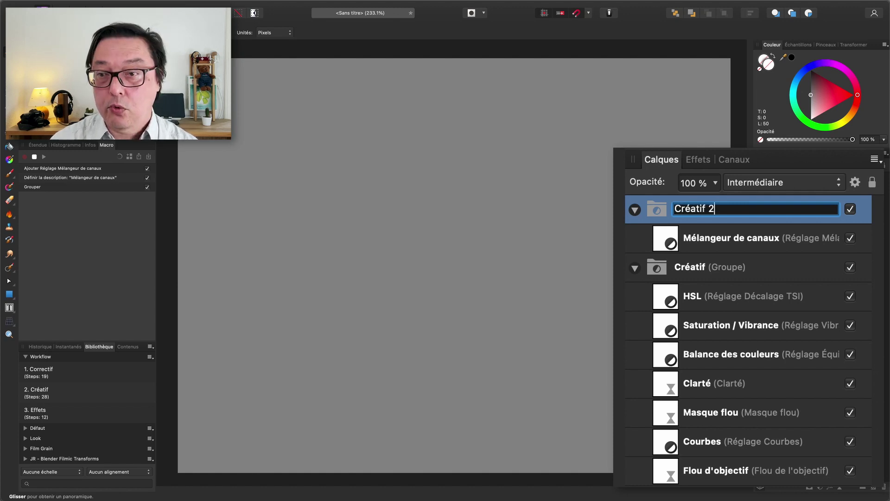
pyautogui.press('Return')
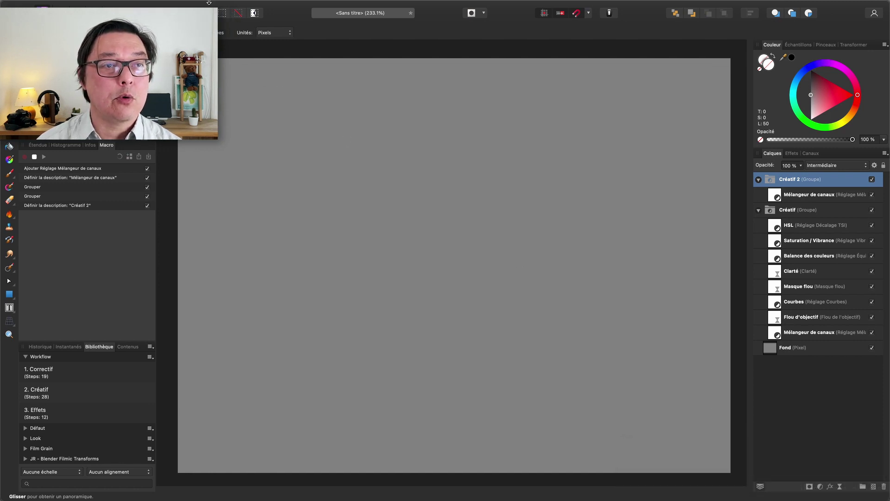
# Step: Add a Flou de l'objectif live filter layer, then deselect all layers
pyautogui.rightClick(190, 74)
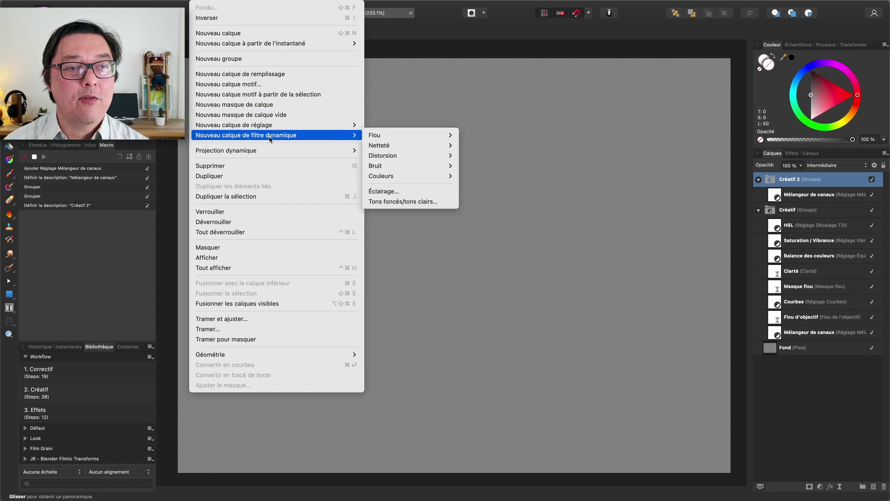
pyautogui.moveTo(246, 135)
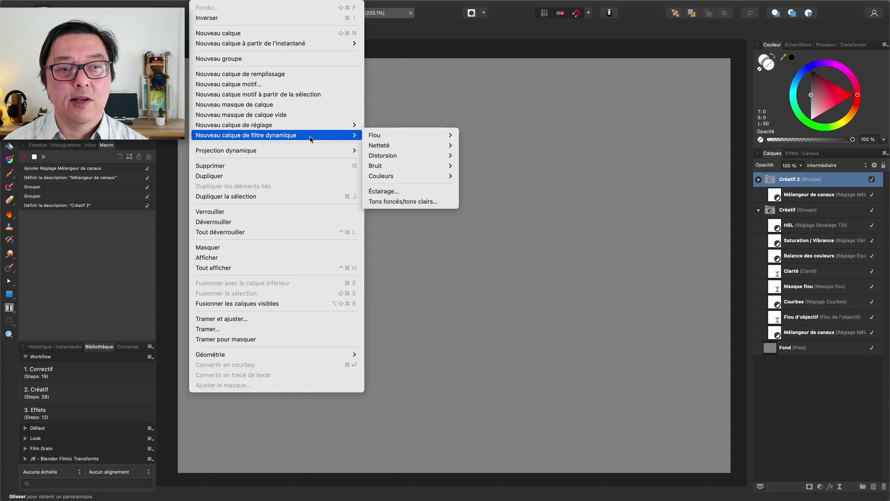
pyautogui.moveTo(408, 135)
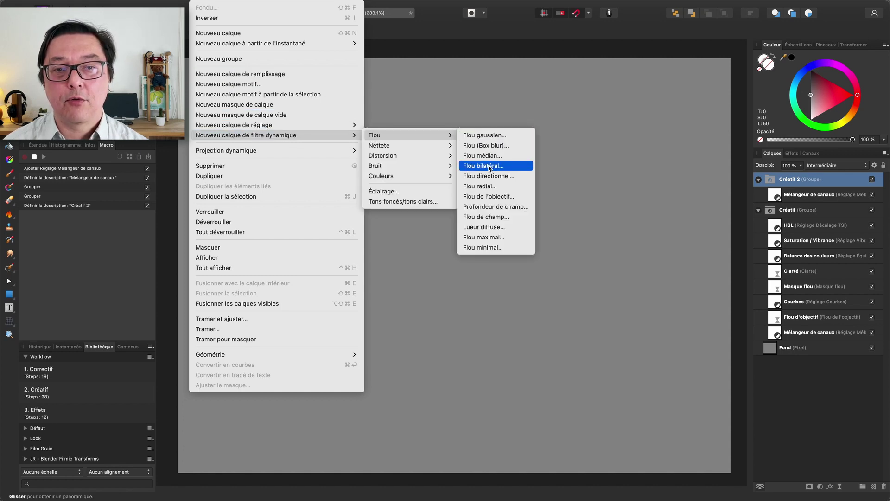
pyautogui.click(495, 197)
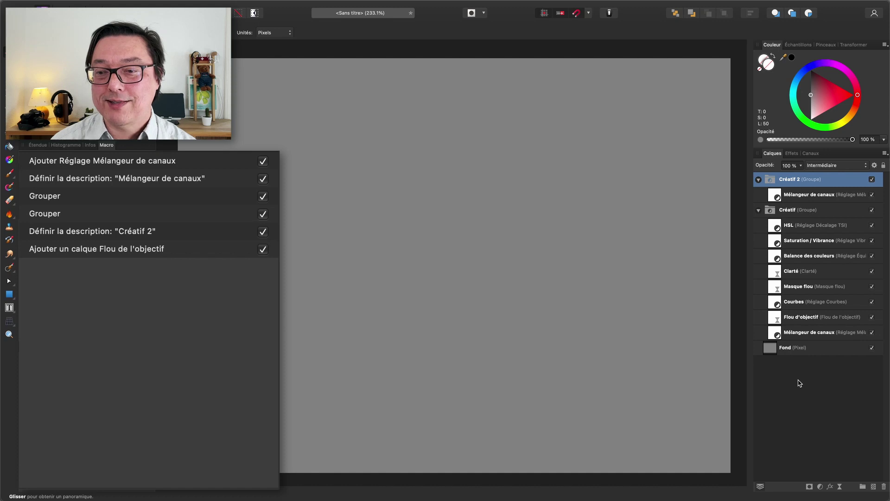
pyautogui.click(798, 380)
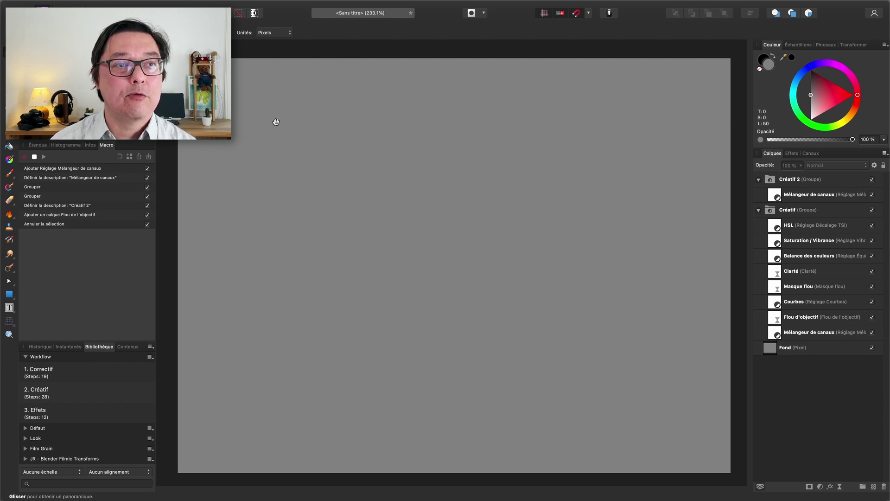
# Step: Add a second Flou de l'objectif live filter layer at the top of the stack
pyautogui.click(204, 1)
pyautogui.moveTo(246, 135)
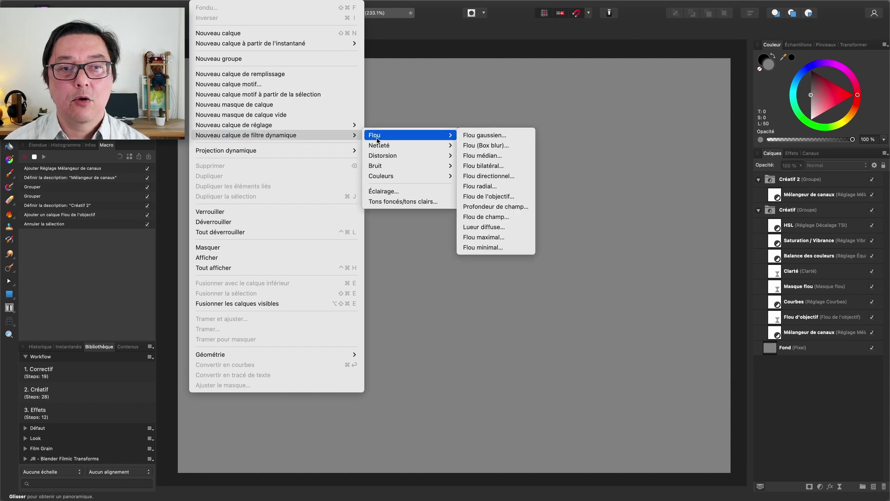
pyautogui.moveTo(407, 135)
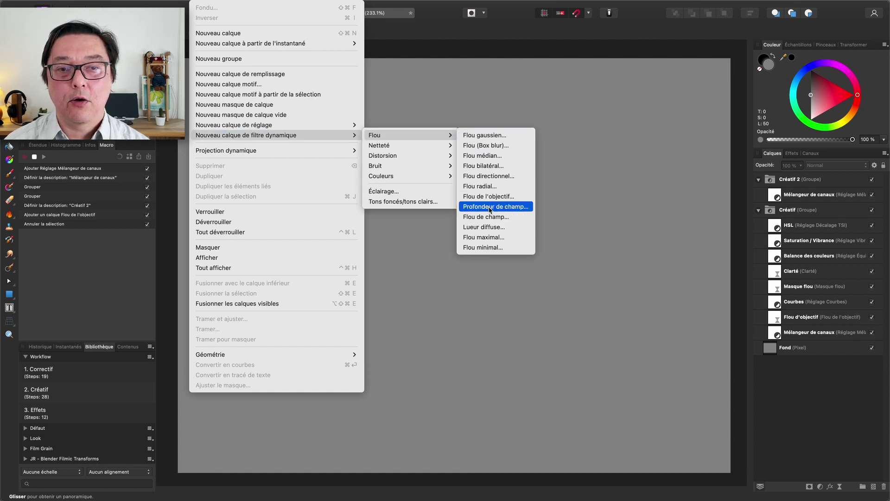
pyautogui.click(488, 197)
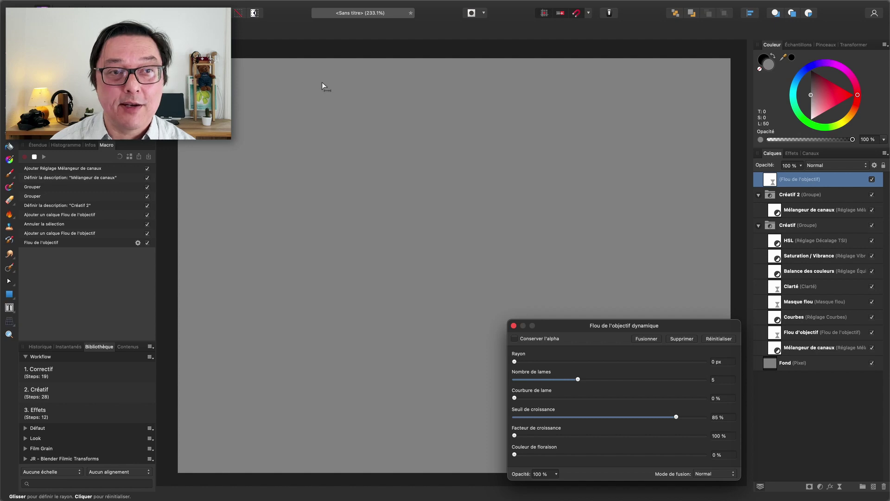
# Step: Move the Flou de l'objectif layer into the Créatif 2 group using Placer à l'intérieur
pyautogui.click(284, 1)
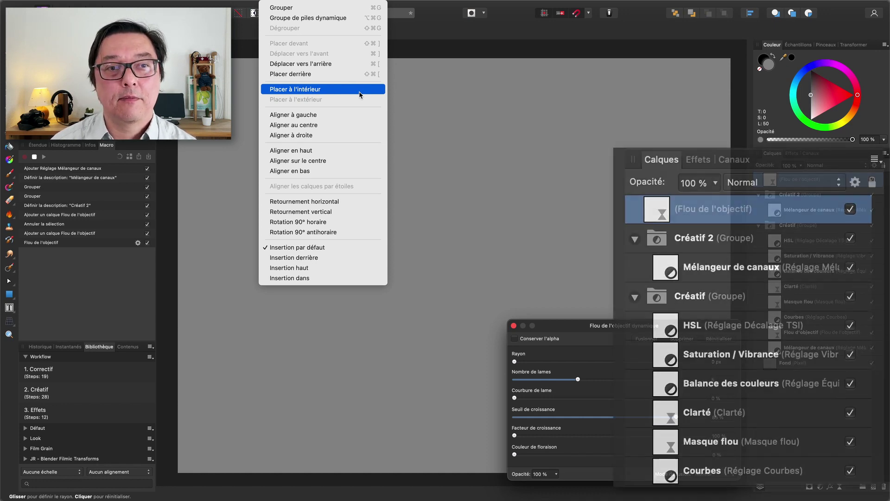
pyautogui.click(360, 93)
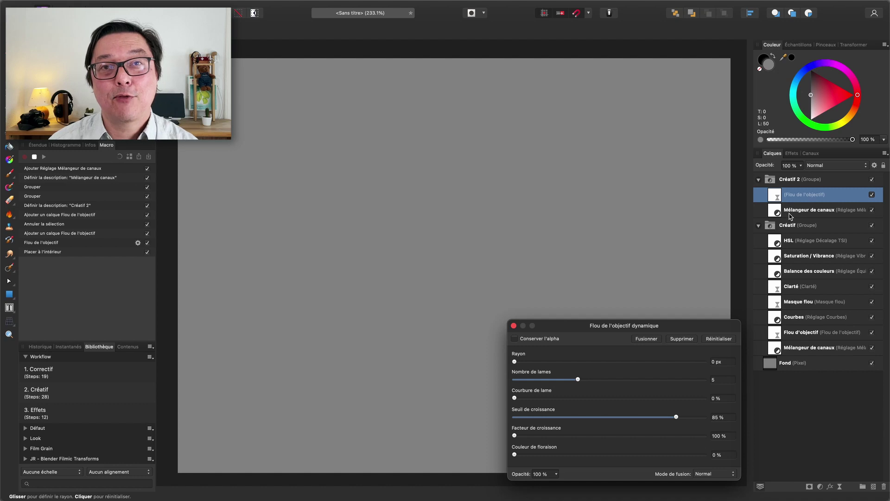
# Step: Close the lens blur settings and rename the blur layer to 'Flou d'objectif'
pyautogui.press('h')
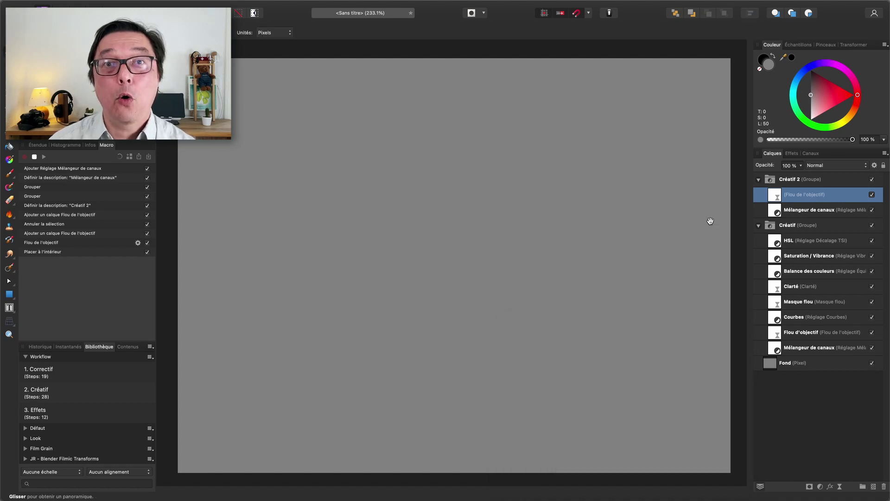
pyautogui.doubleClick(807, 195)
pyautogui.write("Fou d'obje")
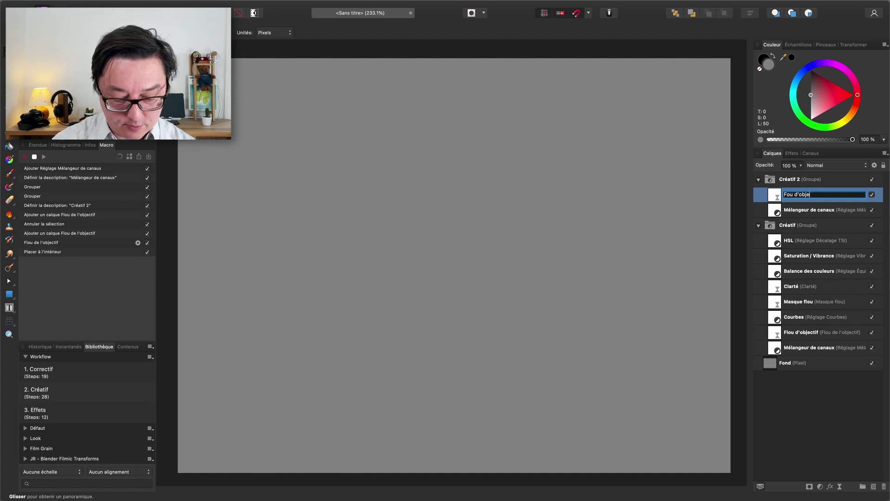
pyautogui.write('ctif')
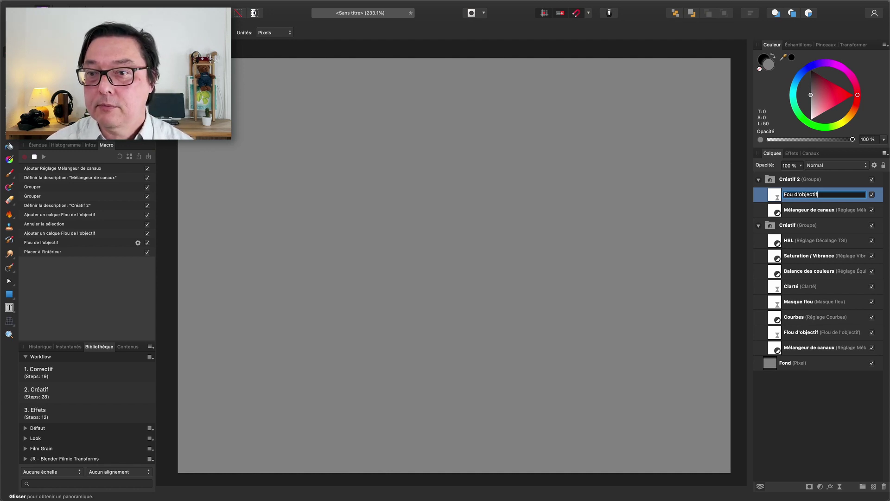
pyautogui.press('Return')
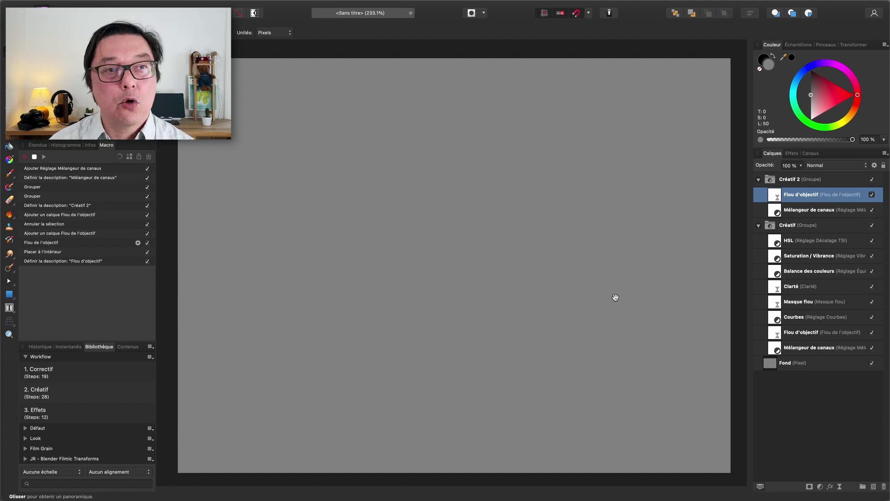
pyautogui.click(206, 2)
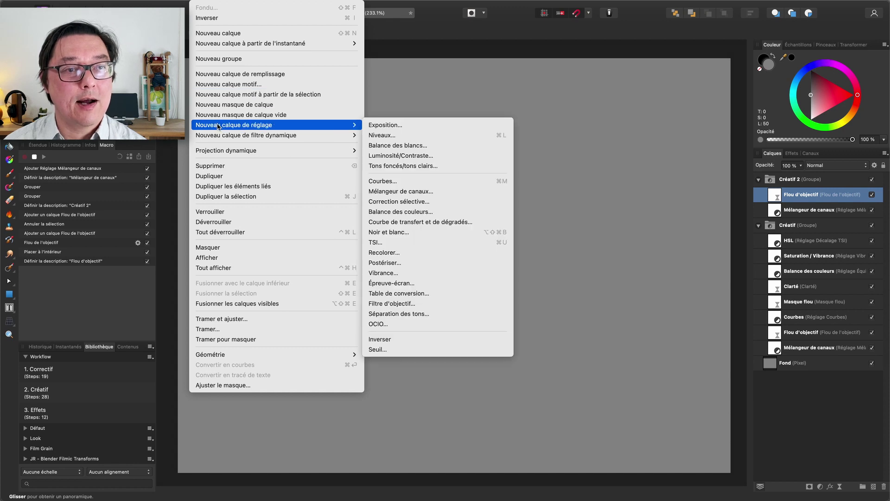
pyautogui.moveTo(234, 125)
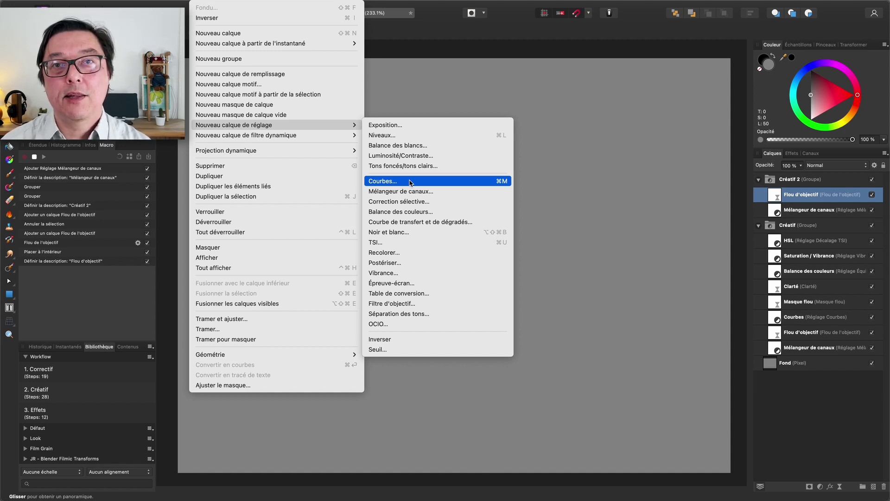
# Step: Add a Courbes adjustment layer at the top of Créatif 2 and name it Courbes
pyautogui.click(409, 182)
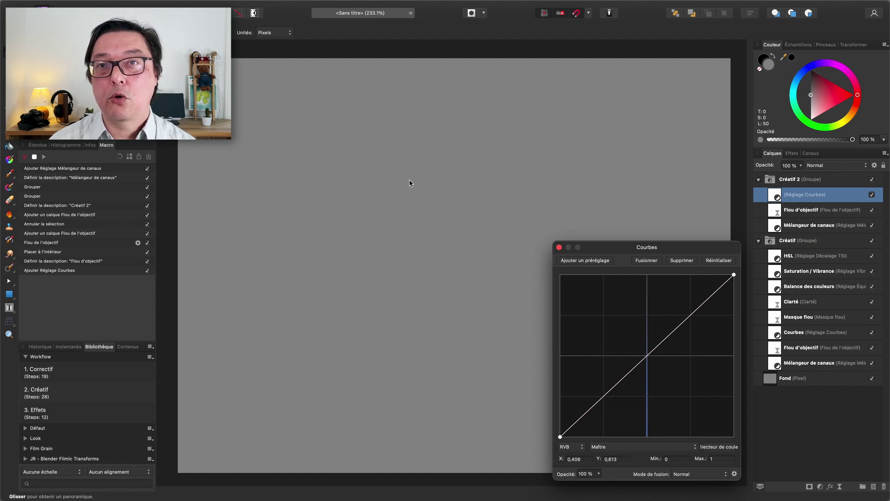
pyautogui.doubleClick(801, 195)
pyautogui.write('Courbes')
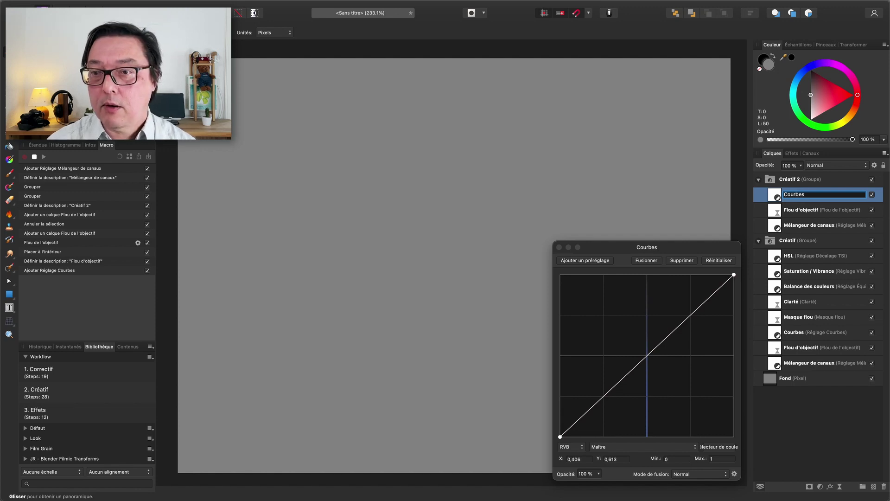
pyautogui.press('Return')
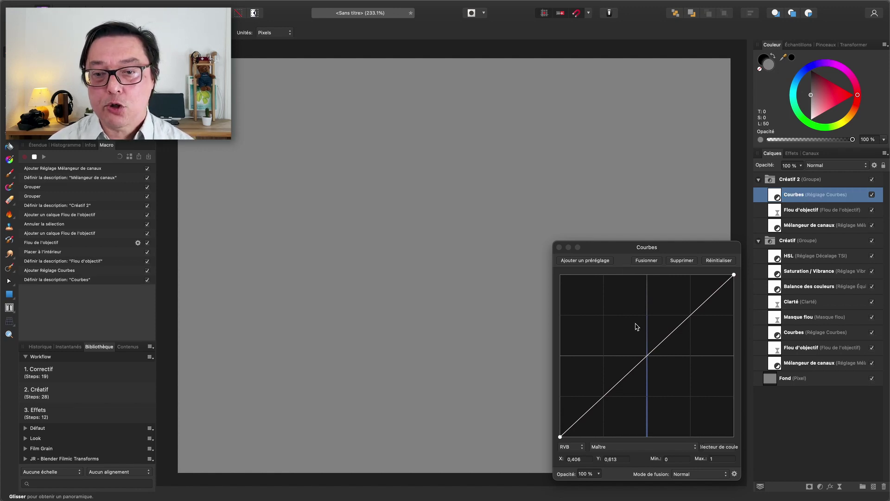
# Step: Drag the middle of the Courbes curve up and left so it bows upward
pyautogui.click(648, 357)
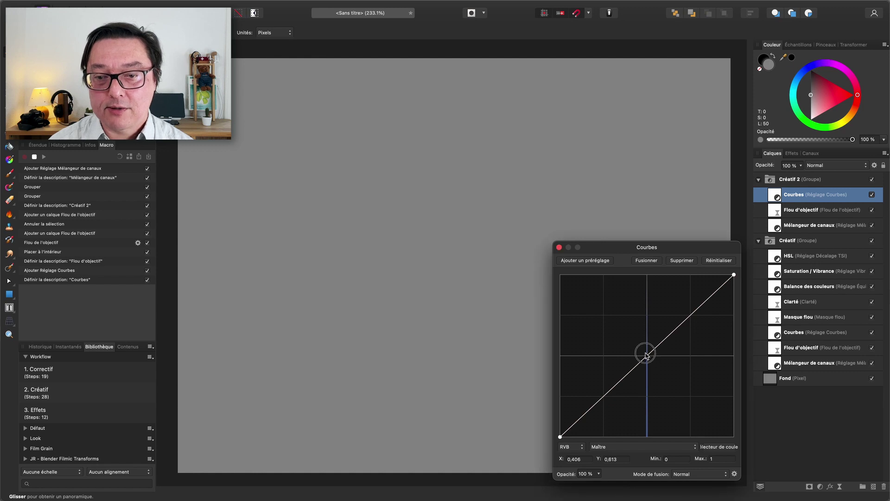
pyautogui.moveTo(648, 357); pyautogui.dragTo(637, 344)
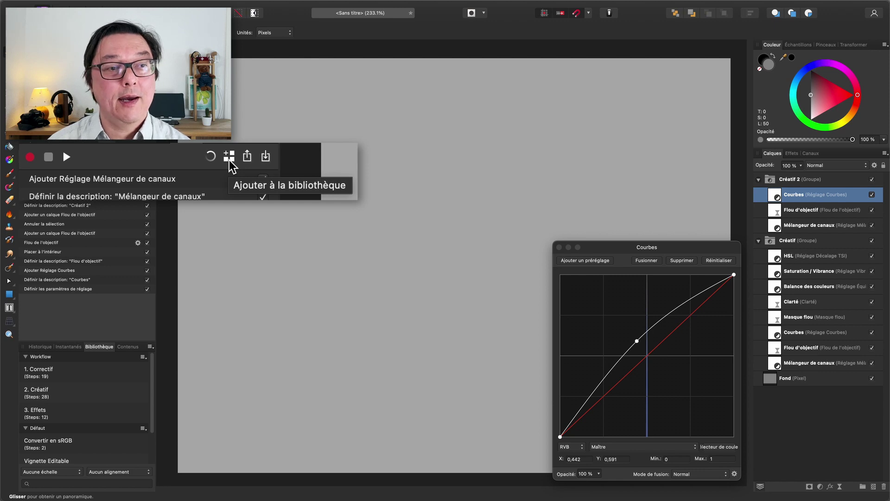
# Step: Add the recorded macro to the Library's Workflow category, named Créatif 2
pyautogui.click(229, 160)
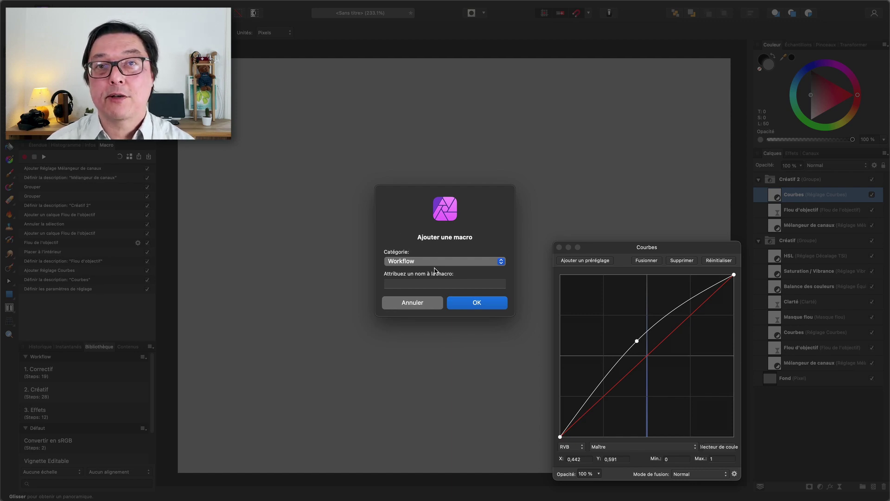
pyautogui.click(436, 261)
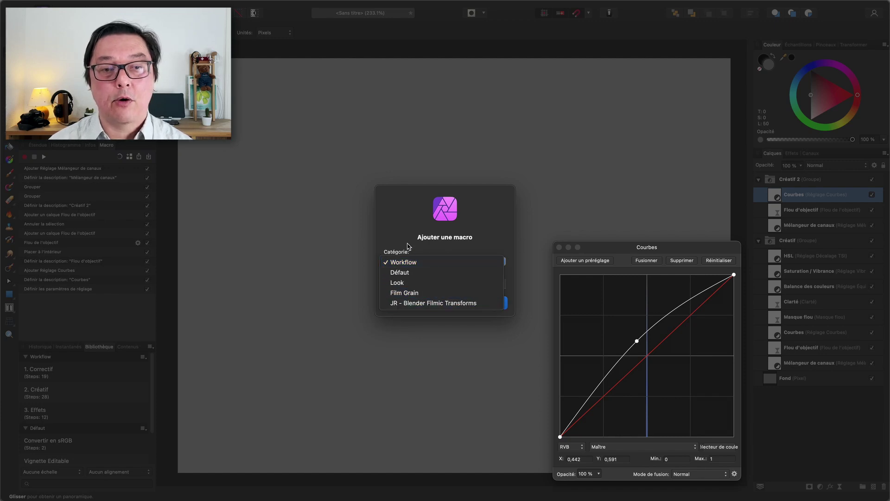
pyautogui.click(401, 261)
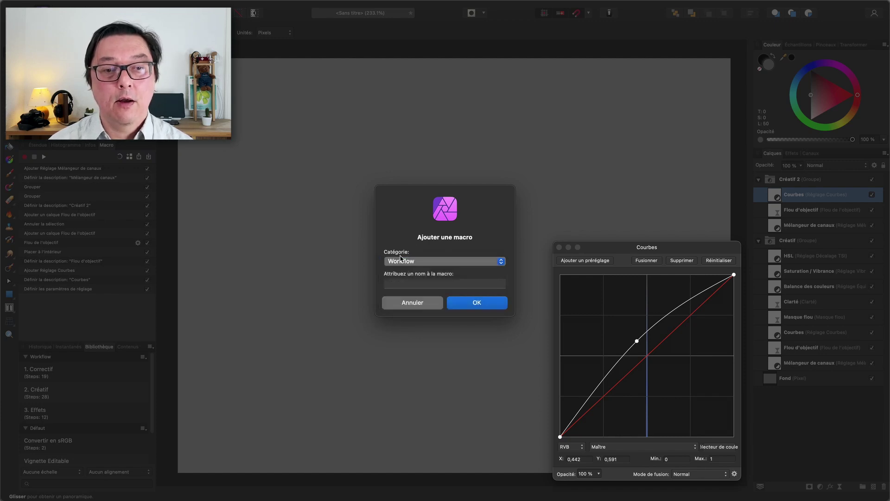
pyautogui.click(398, 284)
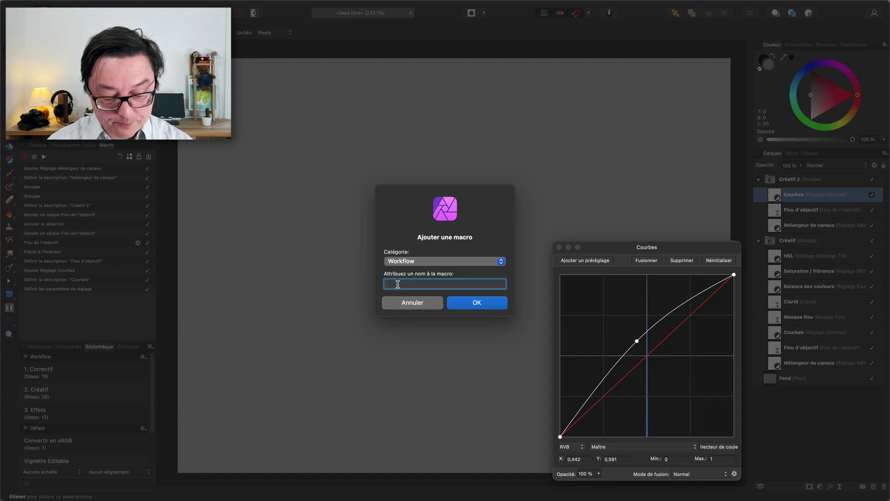
pyautogui.write('Créatif 2')
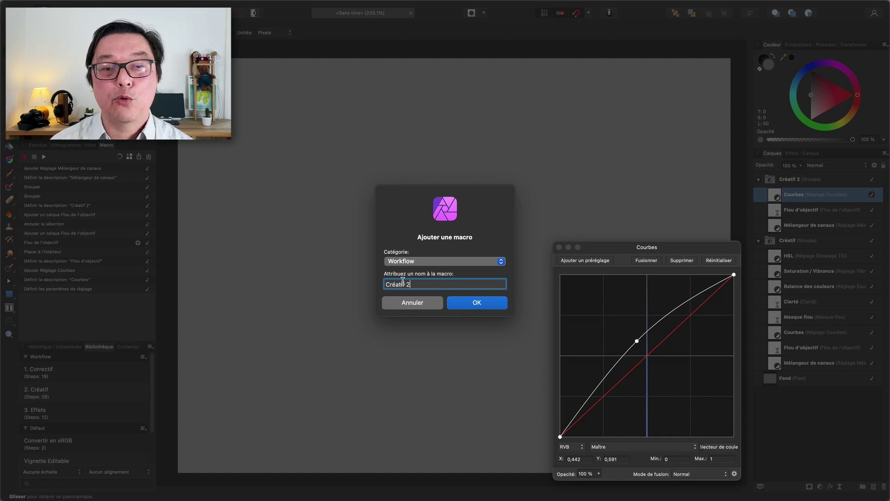
pyautogui.click(467, 306)
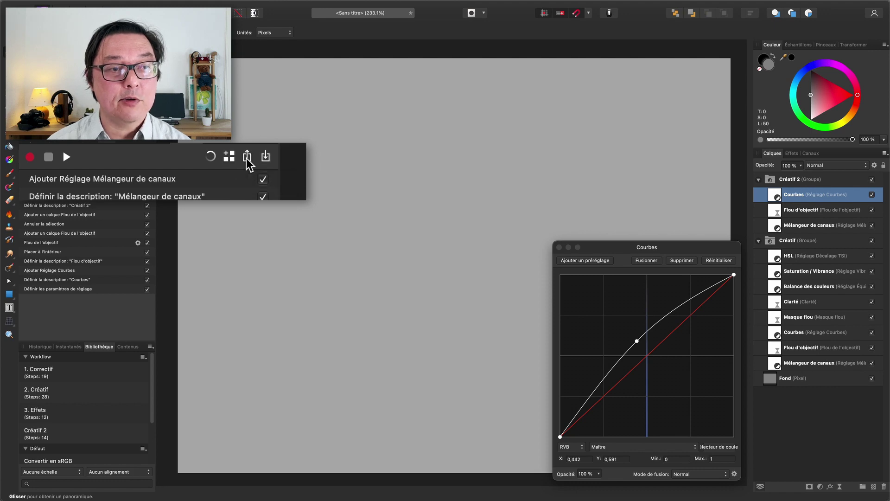
# Step: Export the macro to the home folder as Creatif 2.afmacro
pyautogui.click(138, 156)
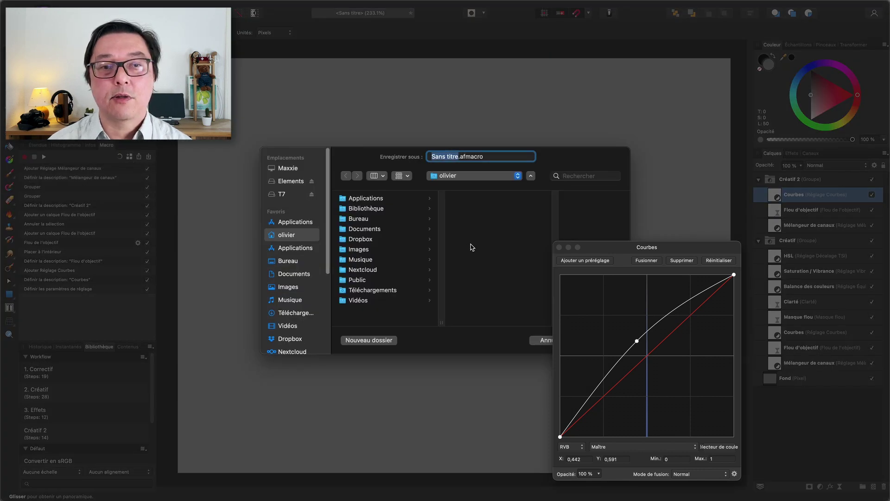
pyautogui.write('Cl')
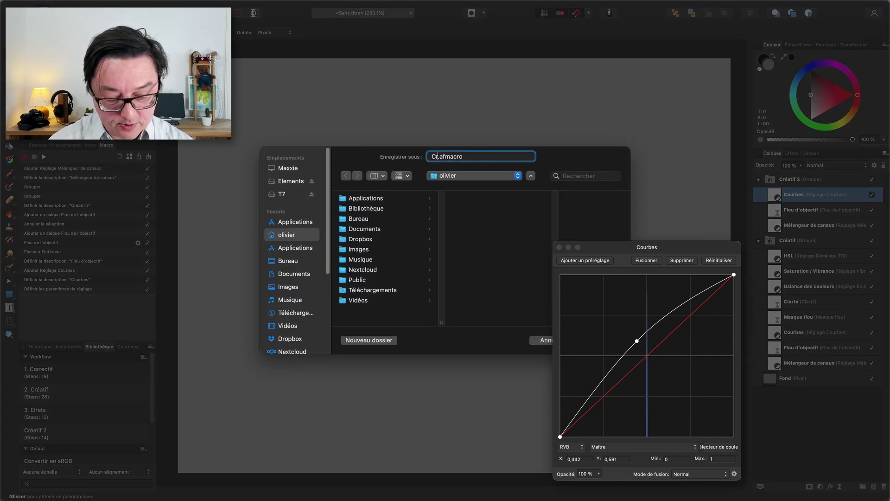
pyautogui.write('reatif 2')
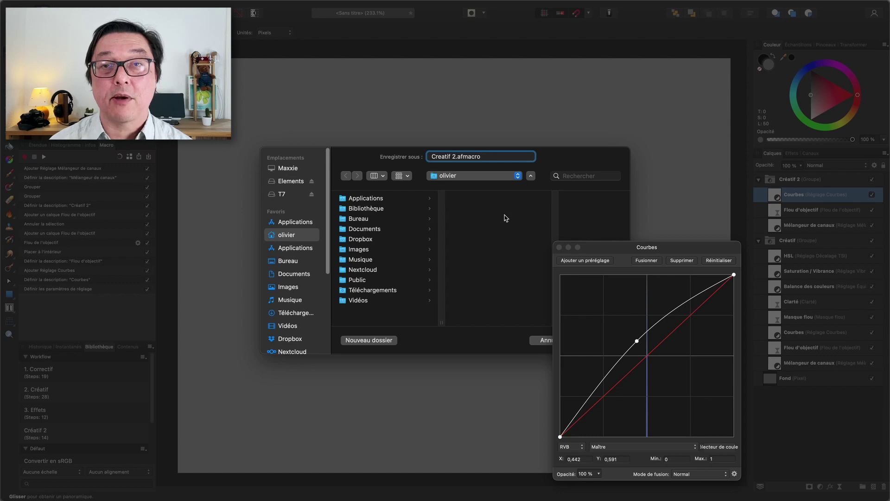
pyautogui.click(560, 247)
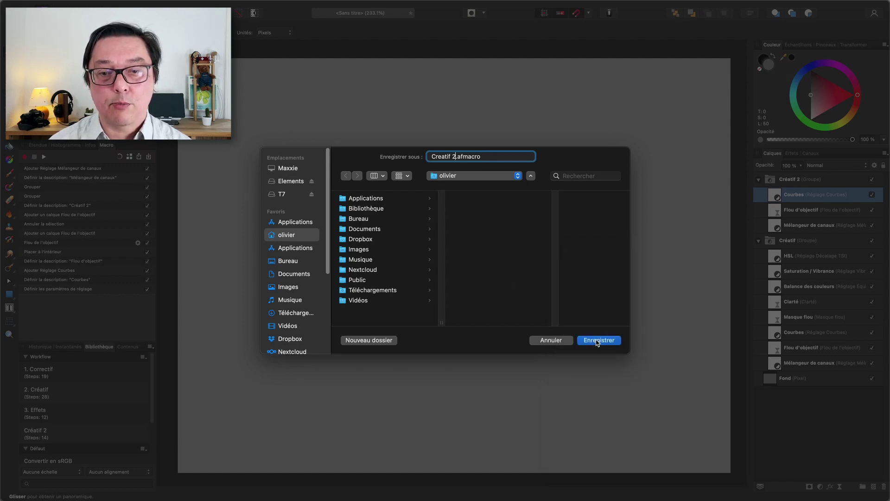
pyautogui.click(597, 341)
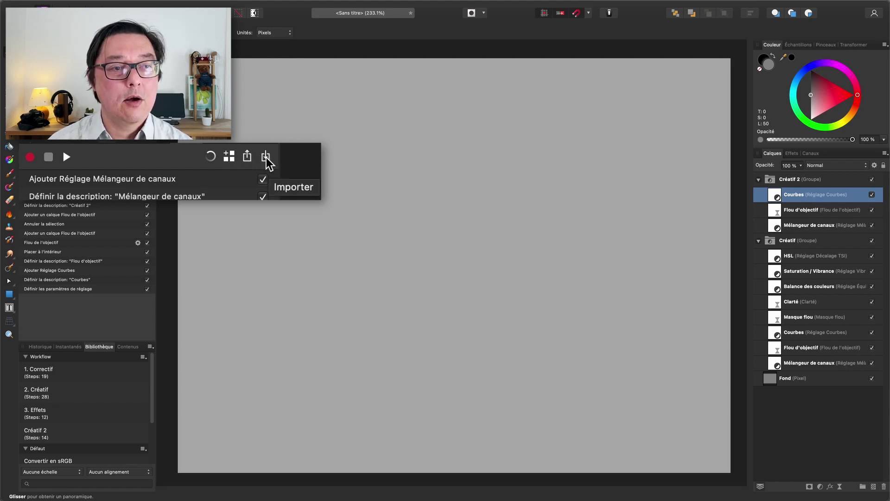
# Step: Import Creatif 2.afmacro from the home folder back into the macro Library
pyautogui.click(149, 159)
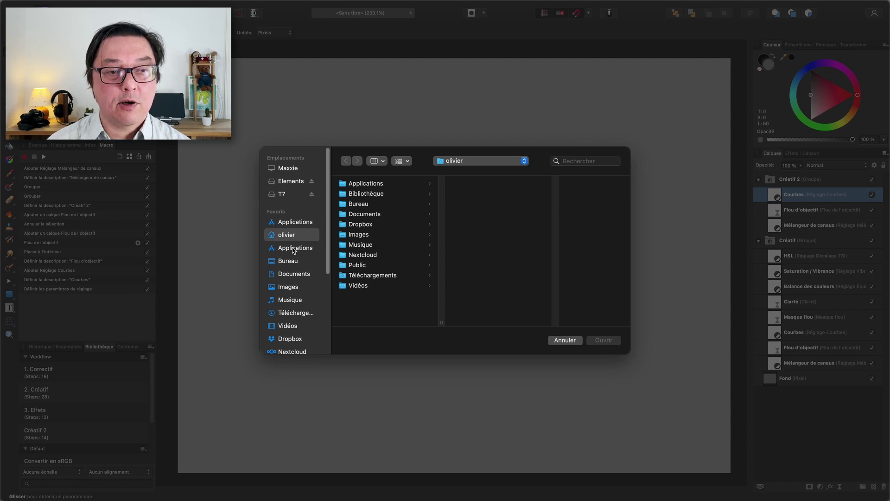
pyautogui.click(292, 249)
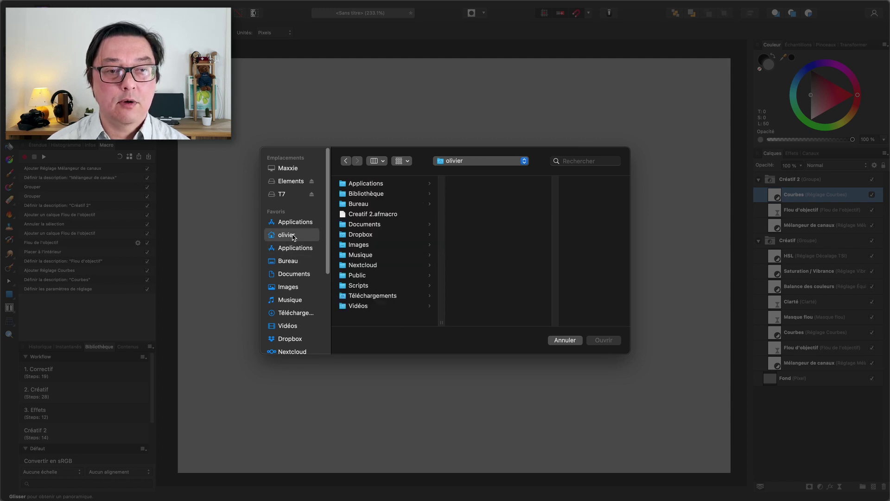
pyautogui.click(358, 215)
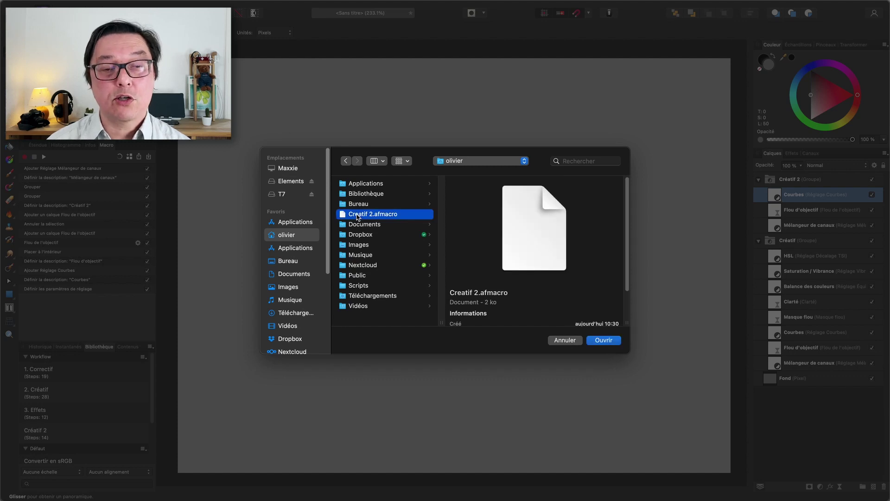
pyautogui.click(600, 343)
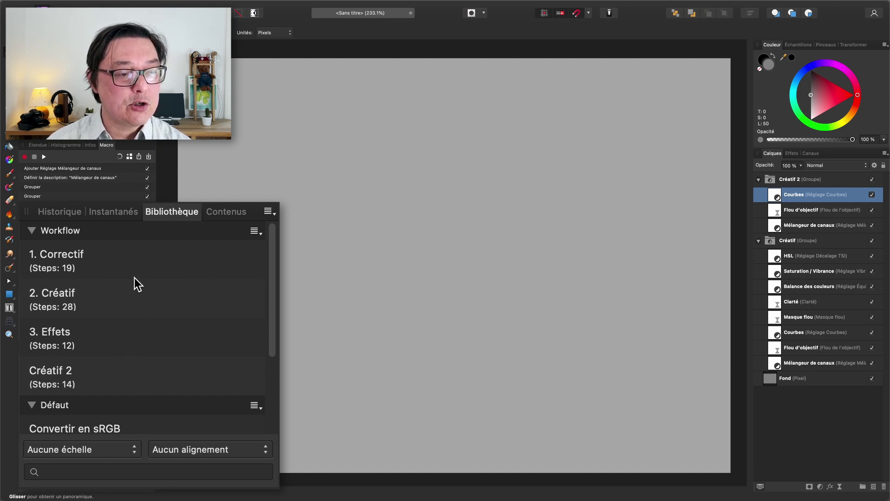
# Step: Drag Créatif 2 from Workflow into the Défaut category and bring up its Rename/Delete/Edit menu
pyautogui.scroll(-3, 135, 289)
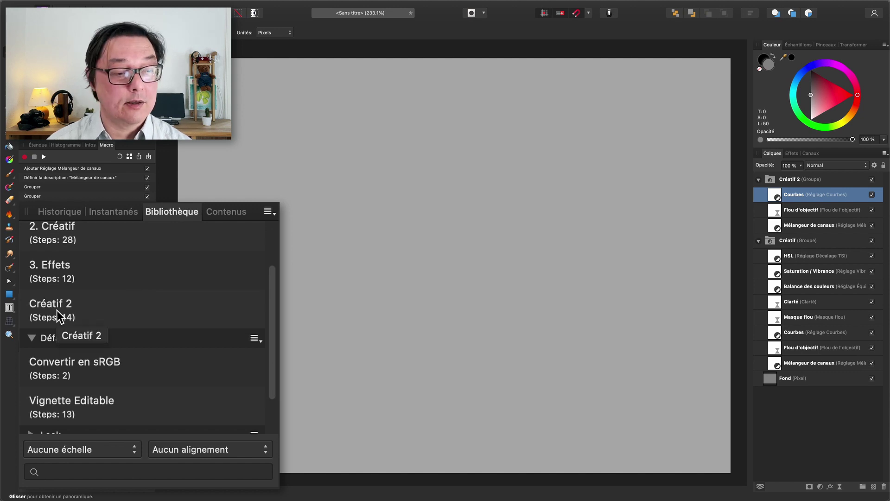
pyautogui.moveTo(59, 317)
pyautogui.mouseDown()
pyautogui.moveTo(108, 371)
pyautogui.moveTo(107, 360)
pyautogui.mouseUp()
pyautogui.moveTo(108, 364); pyautogui.dragTo(111, 365)
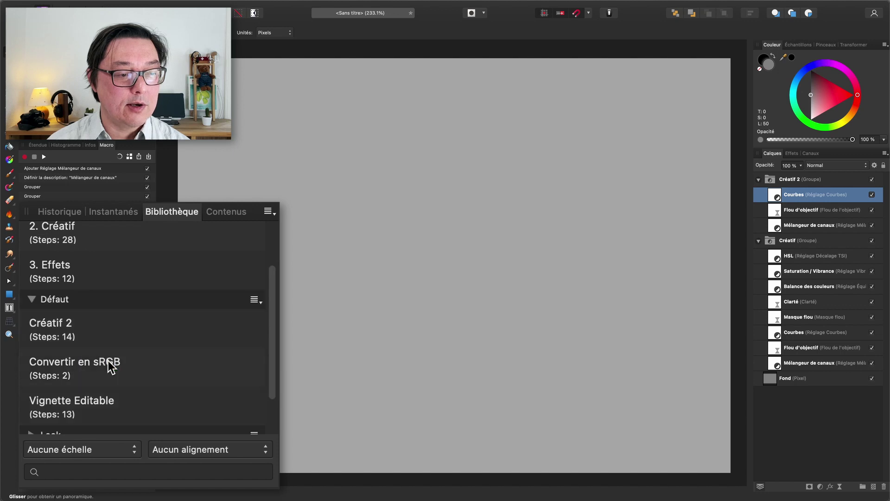
pyautogui.rightClick(91, 338)
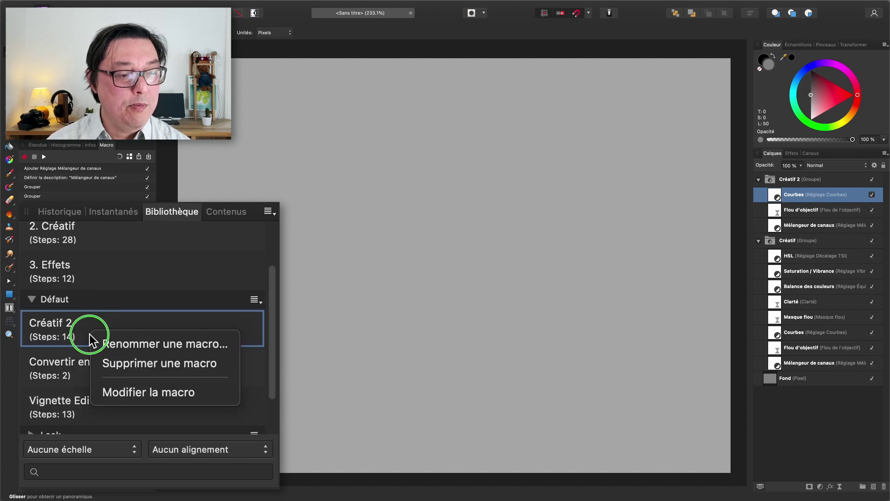